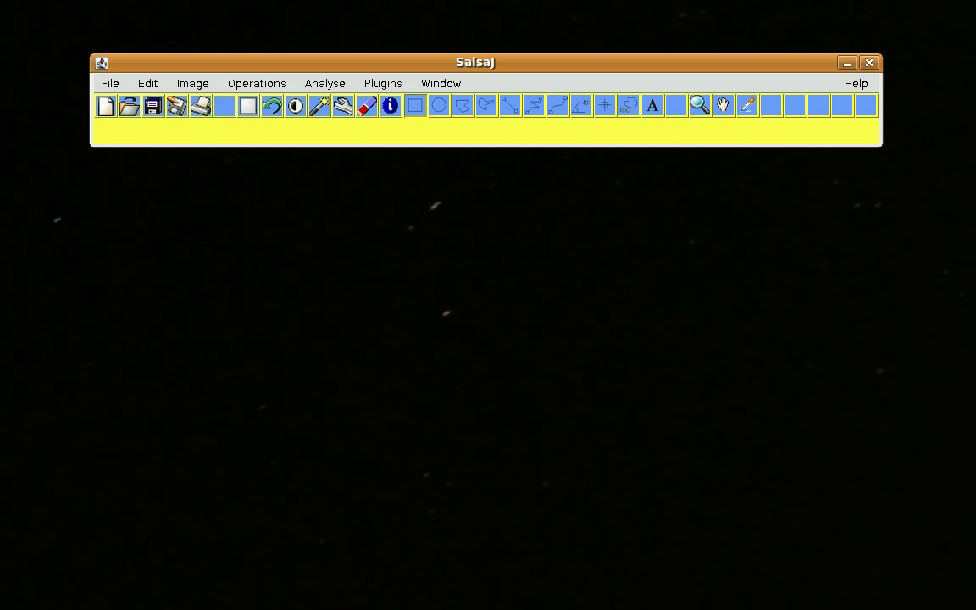
# Step: Open the image NGC957-3-B-1.fits from the NGC 957 folder inside Open Clusters
pyautogui.moveTo(373, 62); pyautogui.dragTo(326, 37)
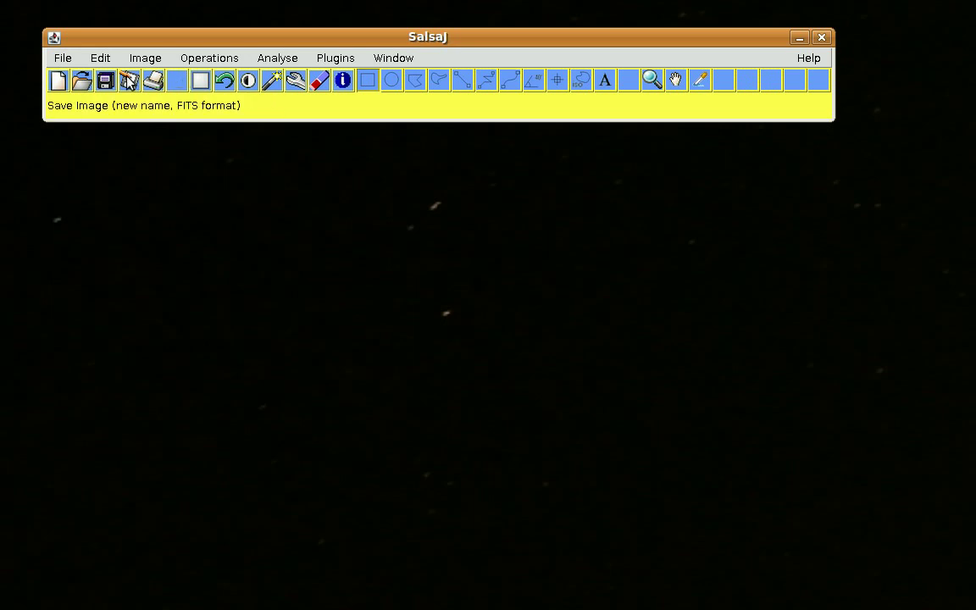
pyautogui.click(60, 58)
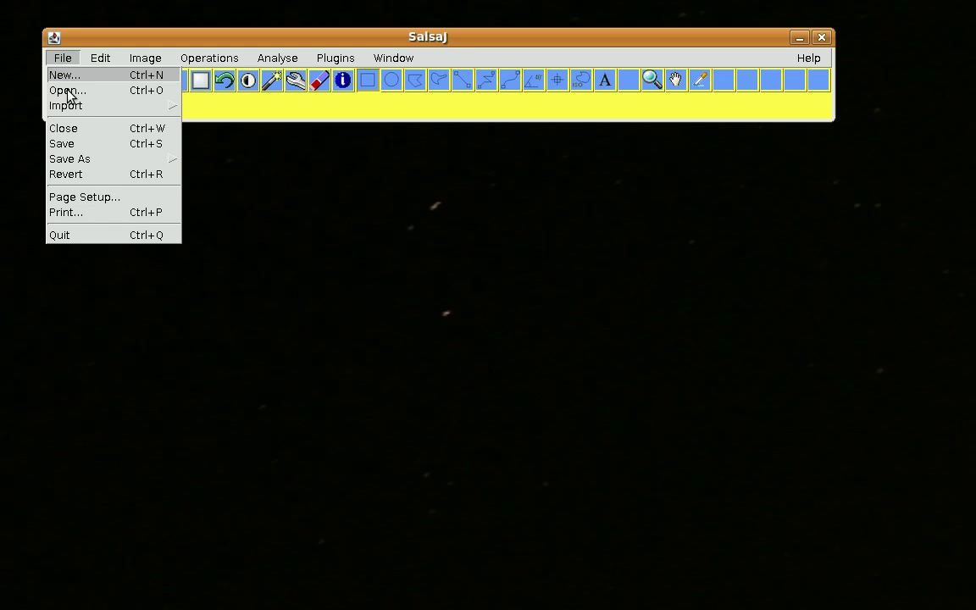
pyautogui.click(66, 90)
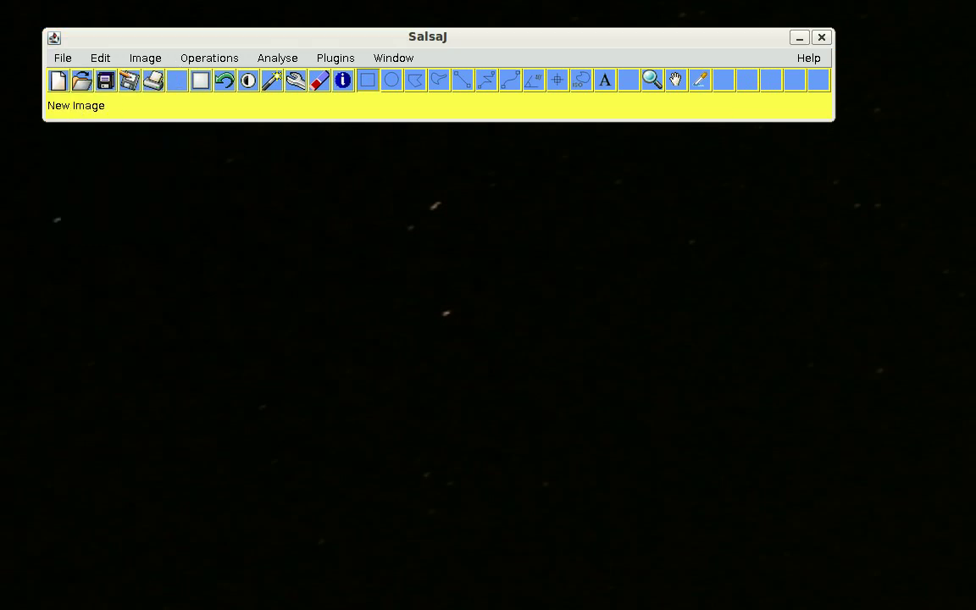
pyautogui.moveTo(195, 197); pyautogui.dragTo(242, 189)
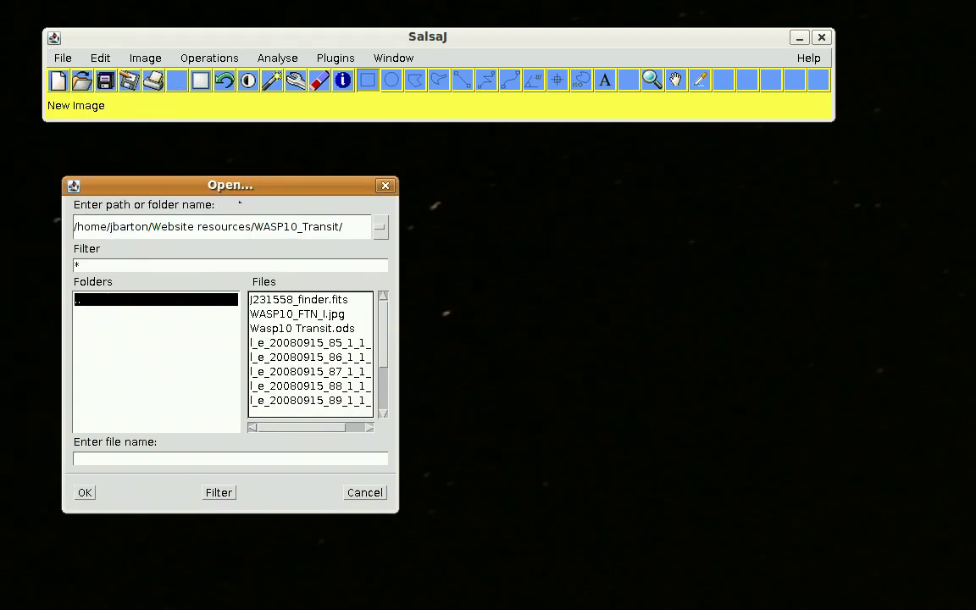
pyautogui.doubleClick(169, 305)
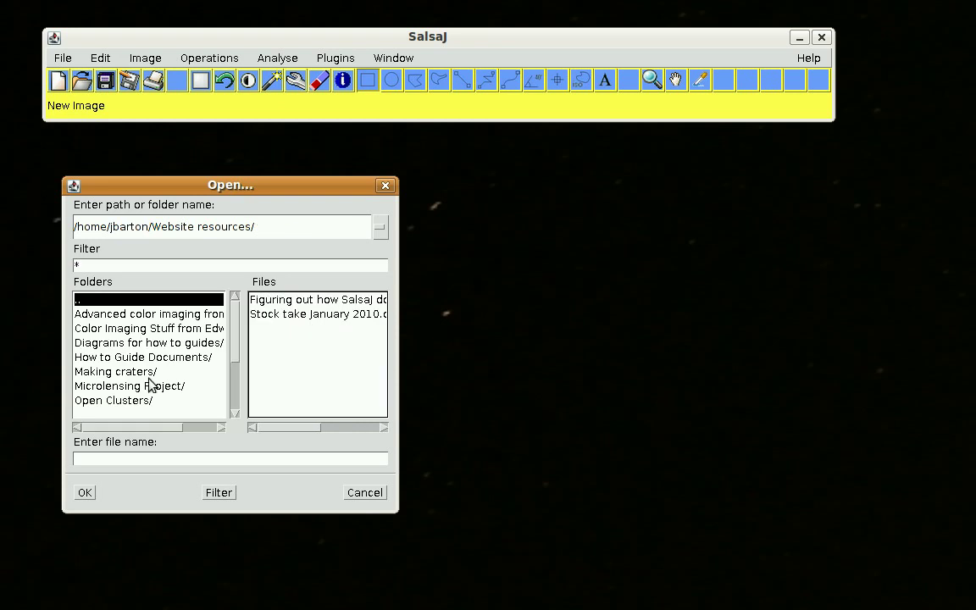
pyautogui.doubleClick(135, 401)
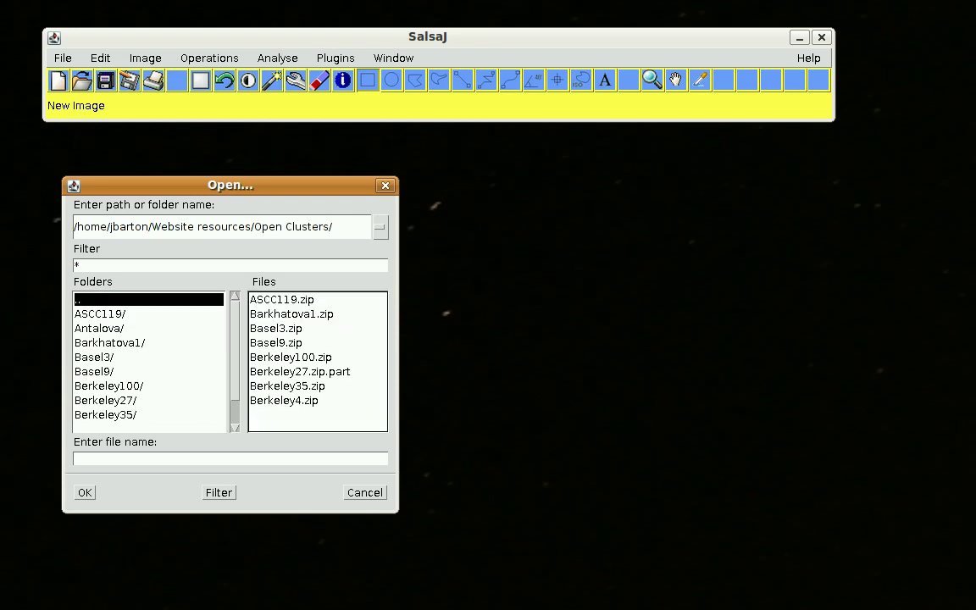
pyautogui.scroll(-1, 170, 407)
pyautogui.click(102, 416)
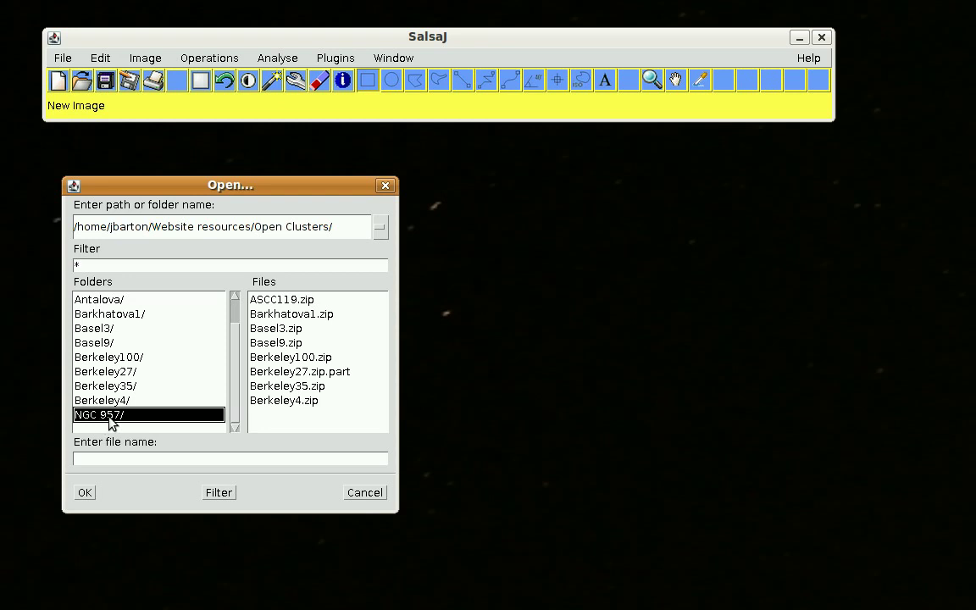
pyautogui.doubleClick(105, 416)
pyautogui.click(319, 301)
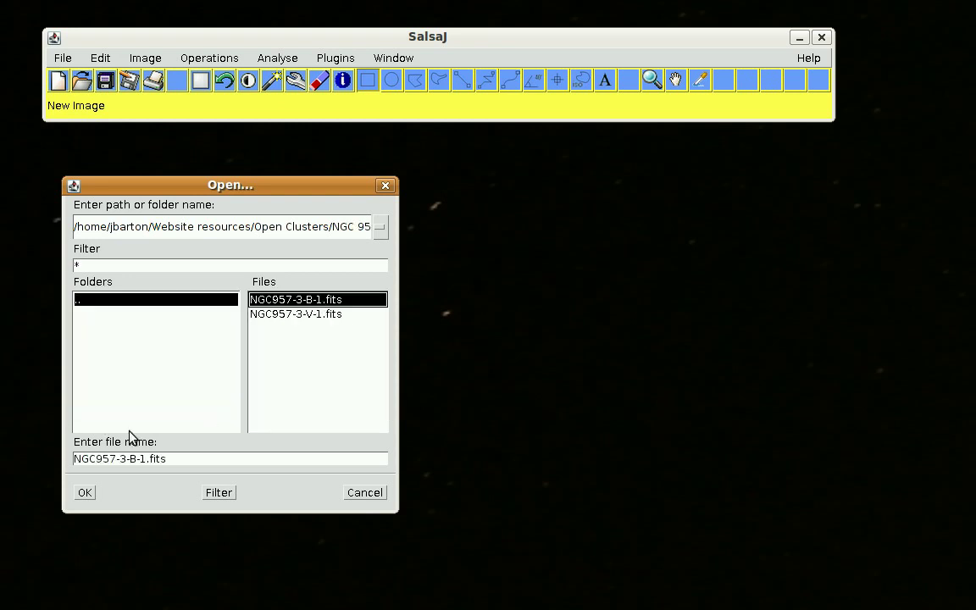
pyautogui.click(84, 493)
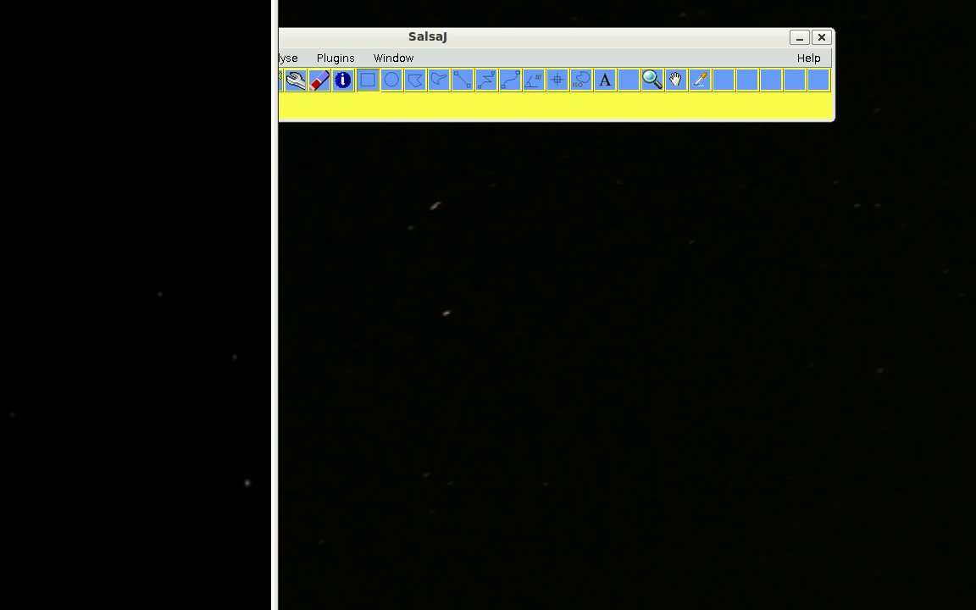
# Step: Zoom the image out to 50% and apply automatic brightness and contrast to bring out the faint stars
pyautogui.click(652, 80)
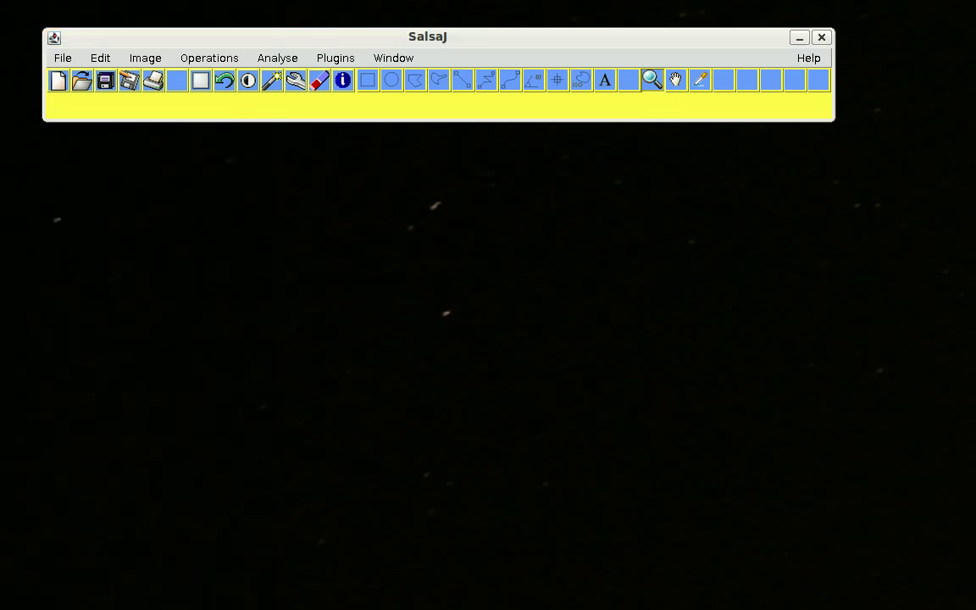
pyautogui.moveTo(4, 134); pyautogui.dragTo(336, 134)
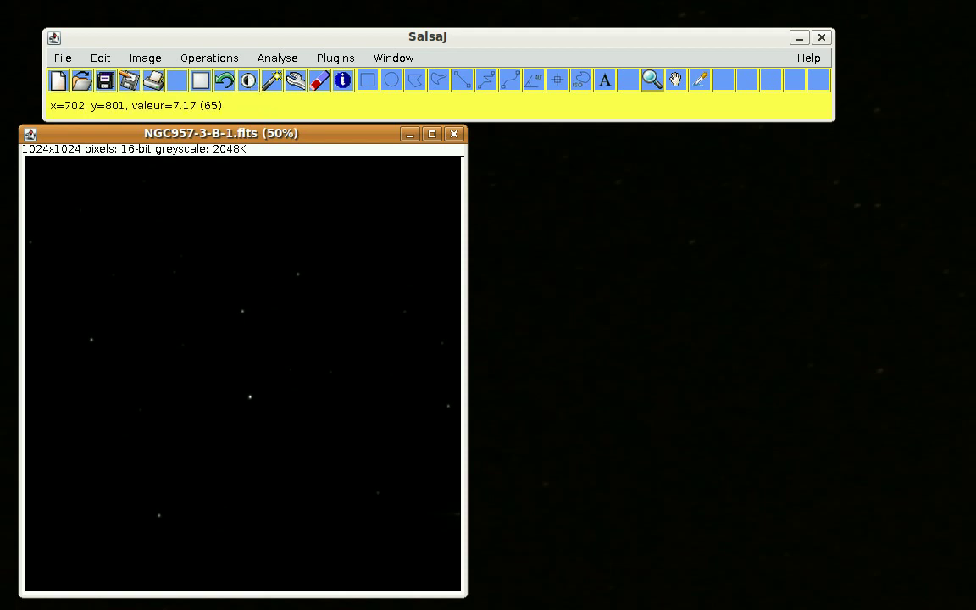
pyautogui.click(248, 82)
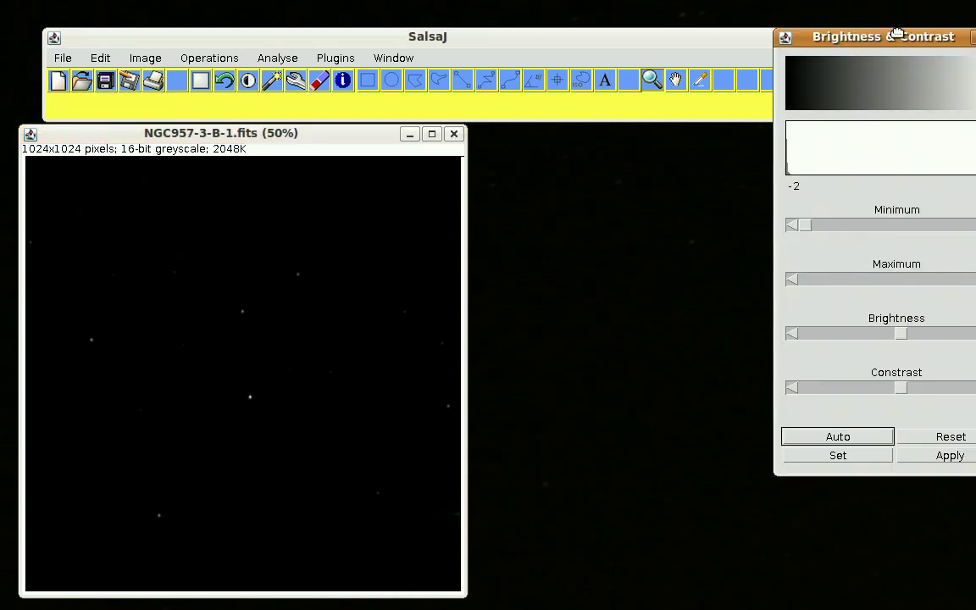
pyautogui.moveTo(897, 32); pyautogui.dragTo(725, 142)
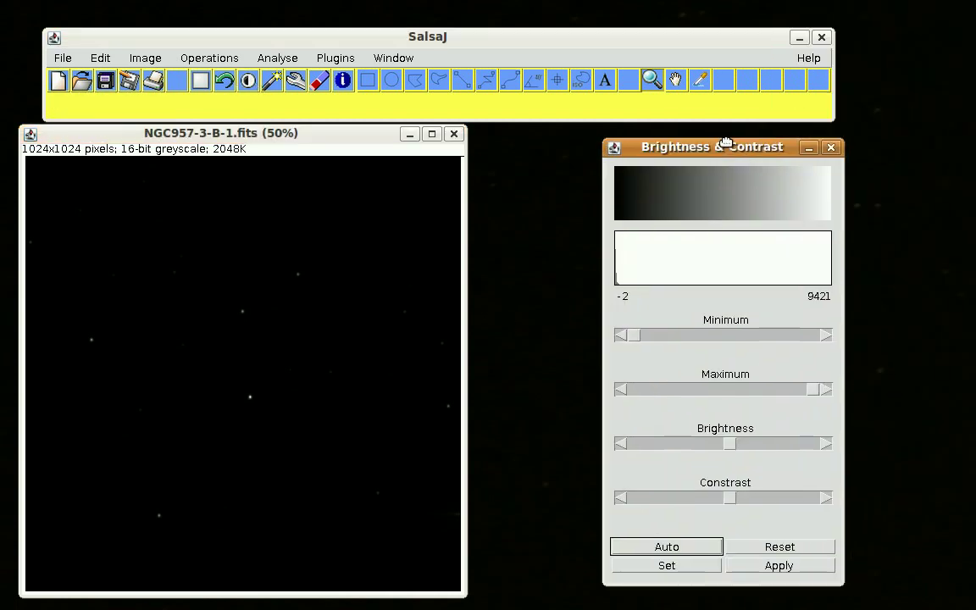
pyautogui.click(699, 545)
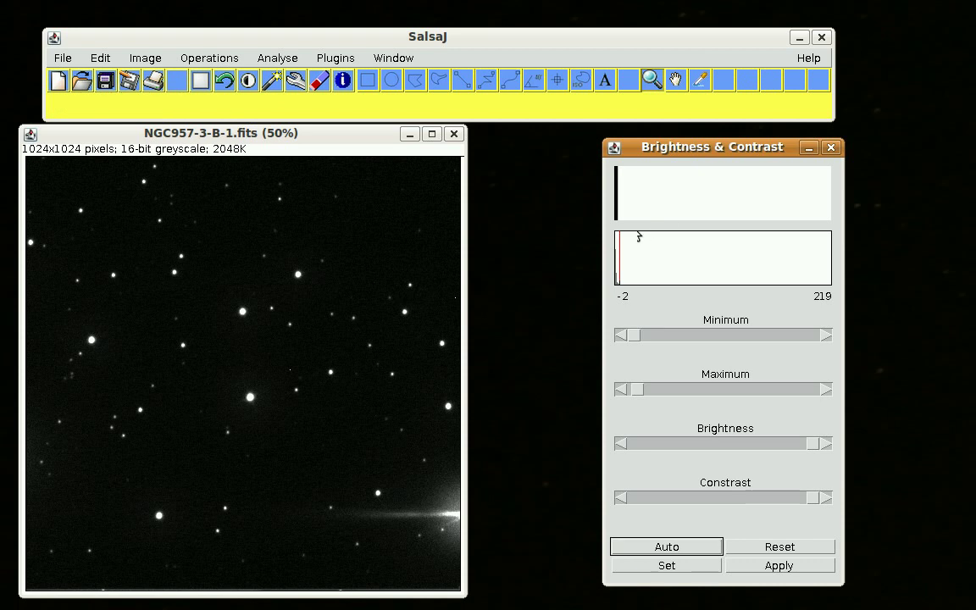
pyautogui.click(830, 147)
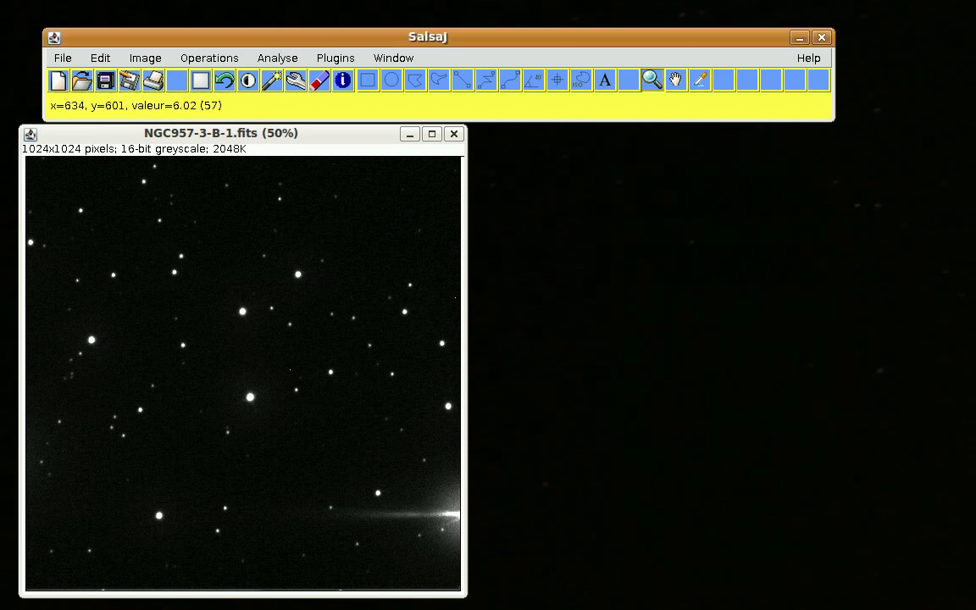
# Step: Draw a straight line about 28 pixels long across the lower star of the close pair and view its plot profile
pyautogui.click(276, 323)
pyautogui.click(275, 324)
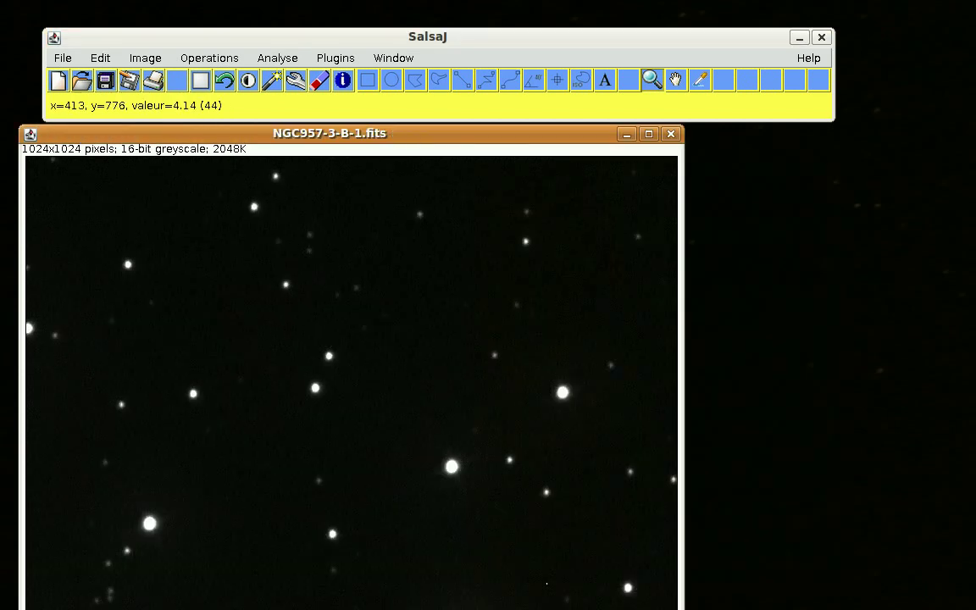
pyautogui.click(464, 83)
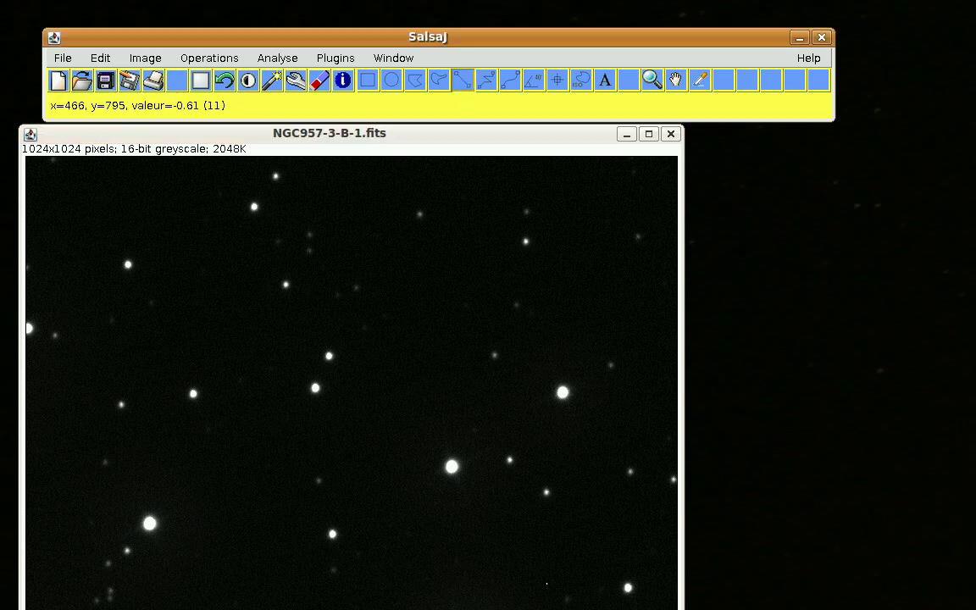
pyautogui.moveTo(304, 387); pyautogui.dragTo(328, 389)
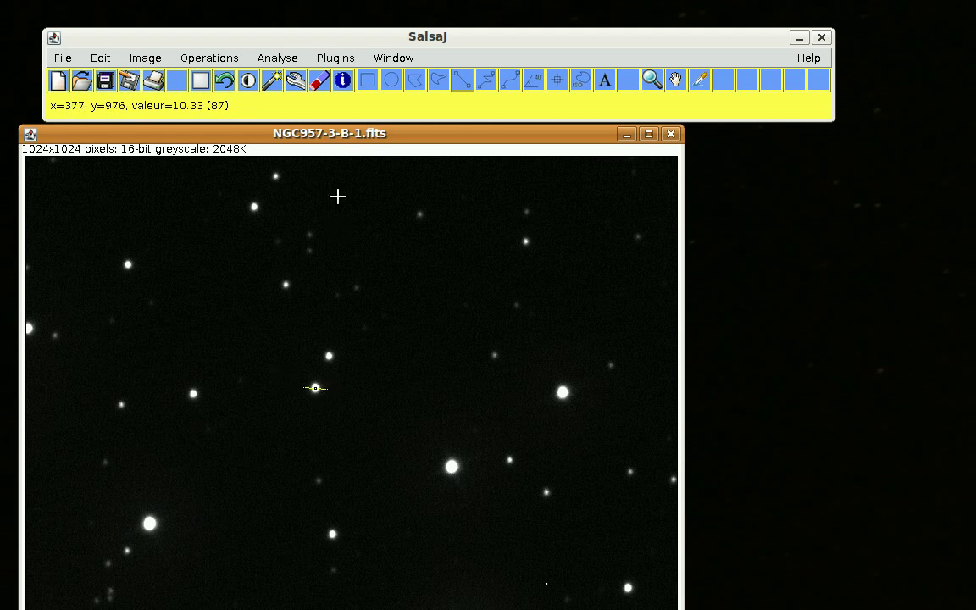
pyautogui.click(284, 61)
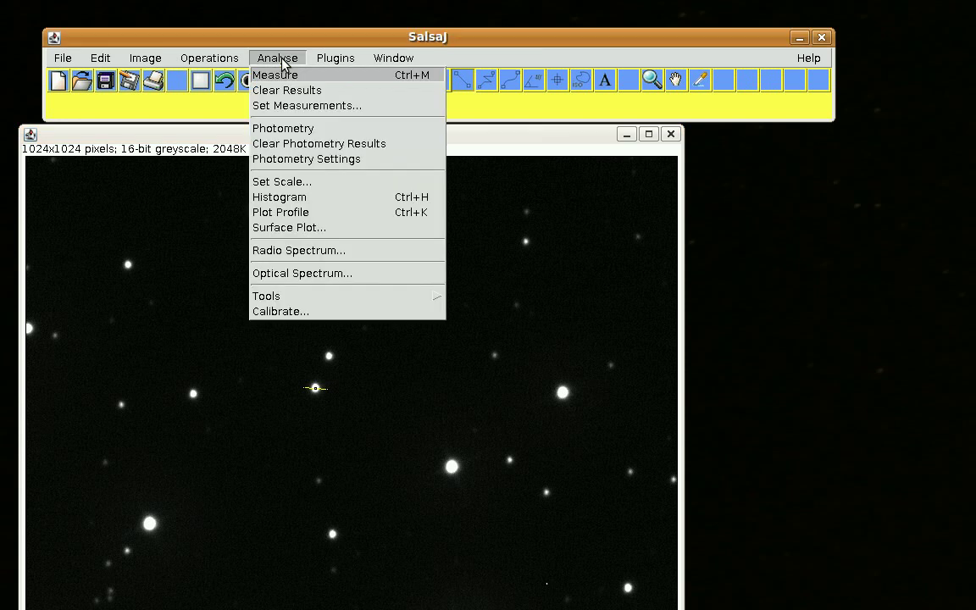
pyautogui.click(296, 213)
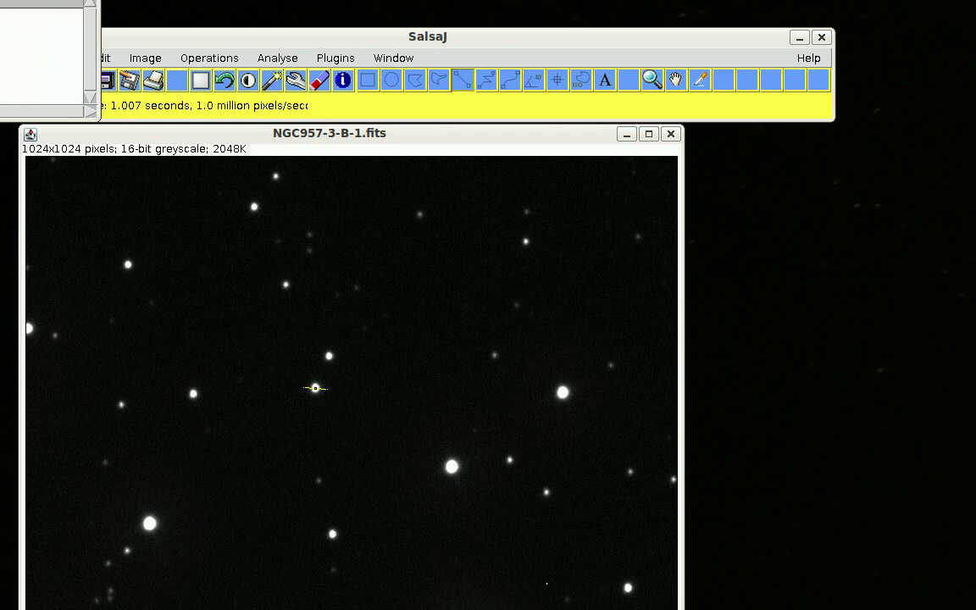
pyautogui.moveTo(156, 263); pyautogui.dragTo(693, 273)
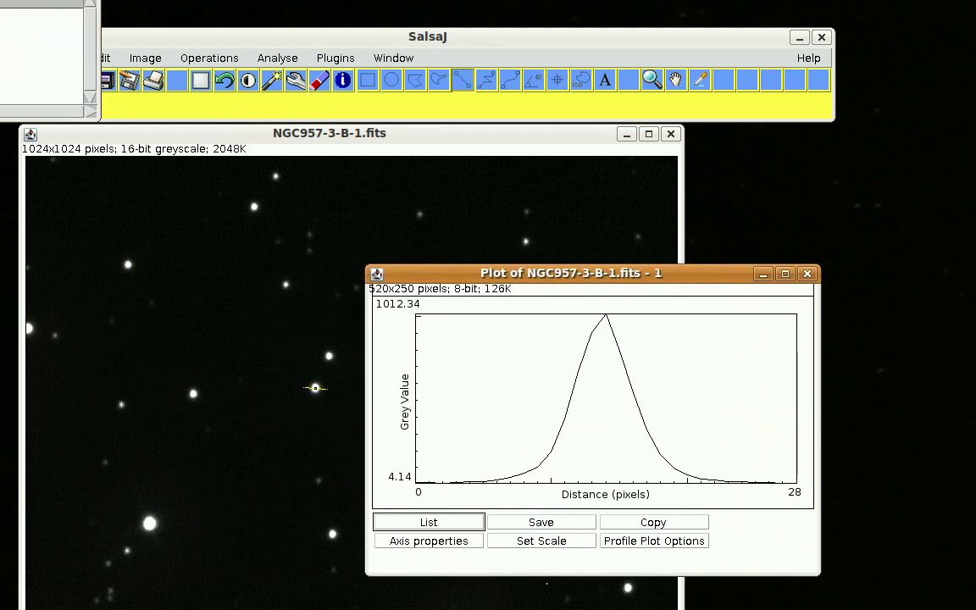
pyautogui.moveTo(860, 129); pyautogui.dragTo(860, 89)
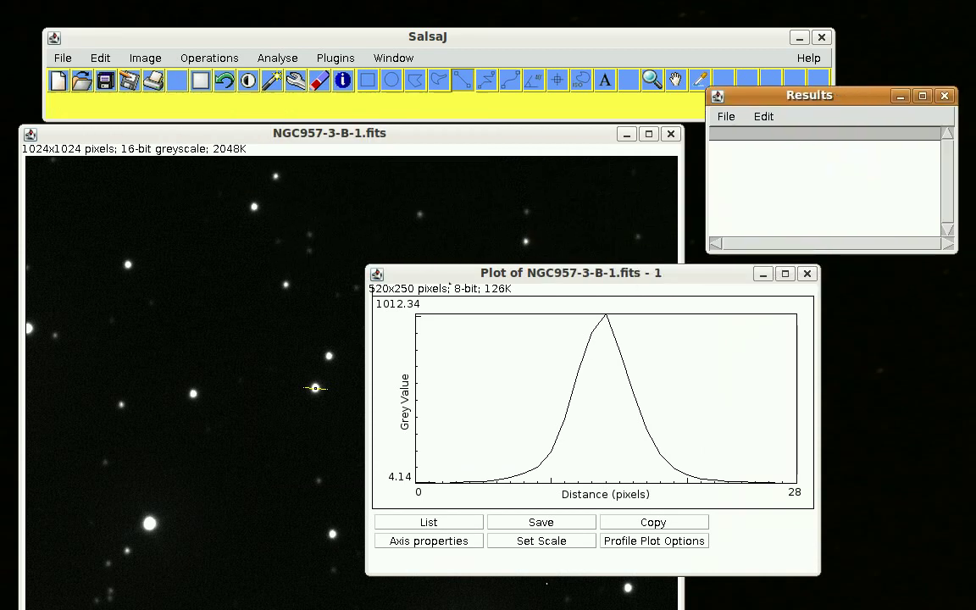
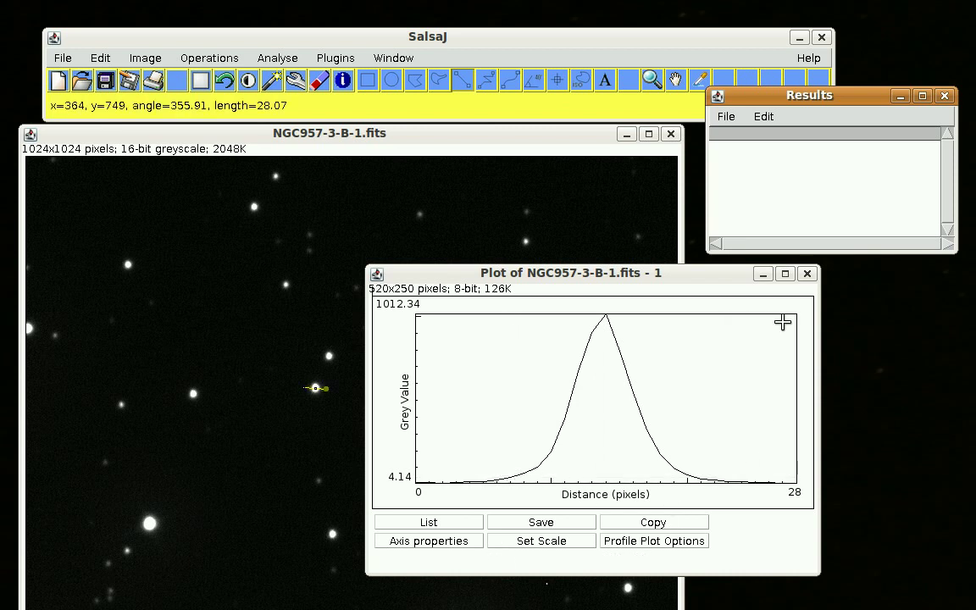
pyautogui.click(808, 275)
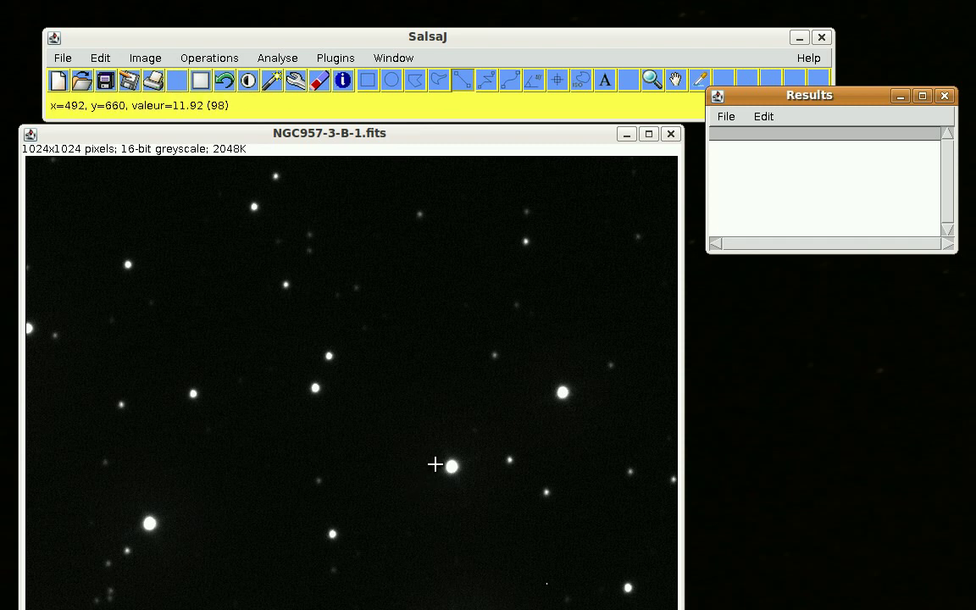
# Step: Draw a line about 35 pixels long across the bright star below and right of the pair and view its plot profile
pyautogui.moveTo(436, 465); pyautogui.dragTo(465, 466)
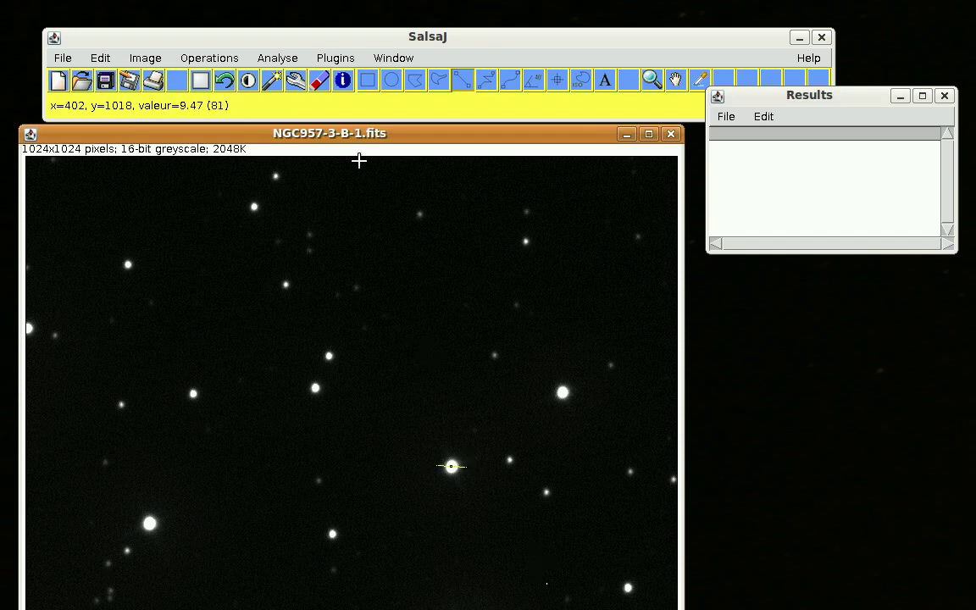
pyautogui.click(280, 59)
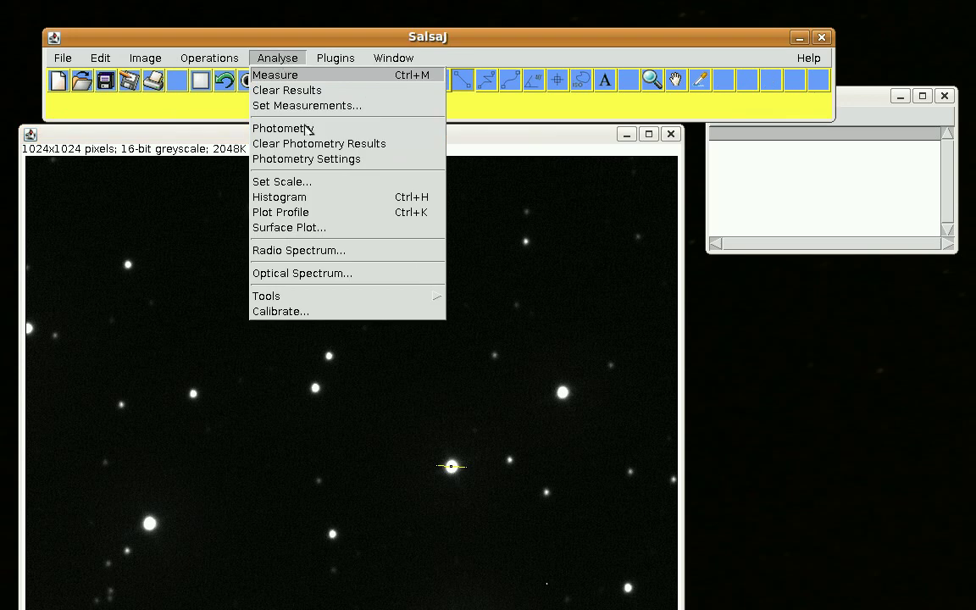
pyautogui.click(298, 212)
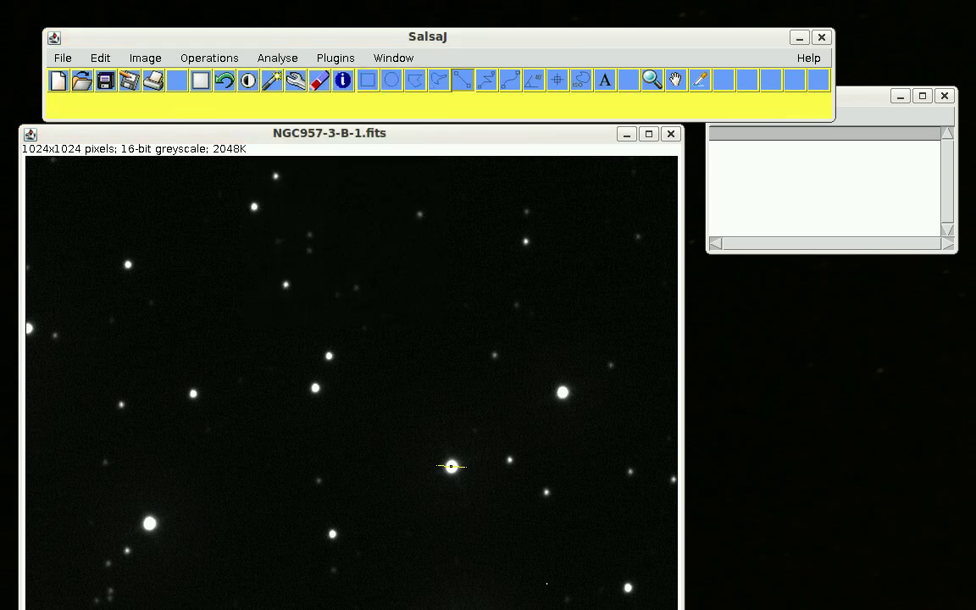
pyautogui.moveTo(420, 225); pyautogui.dragTo(758, 286)
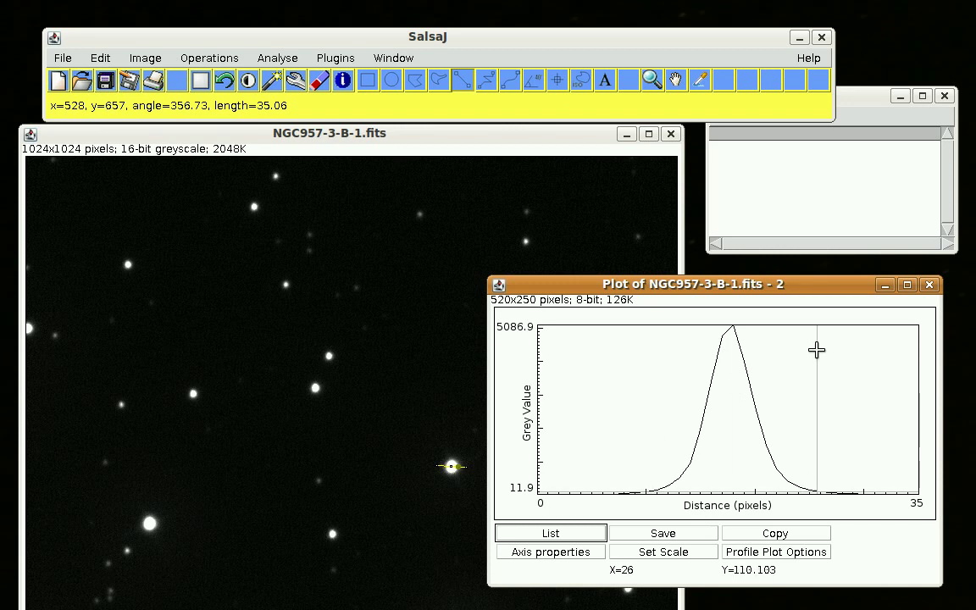
pyautogui.click(930, 289)
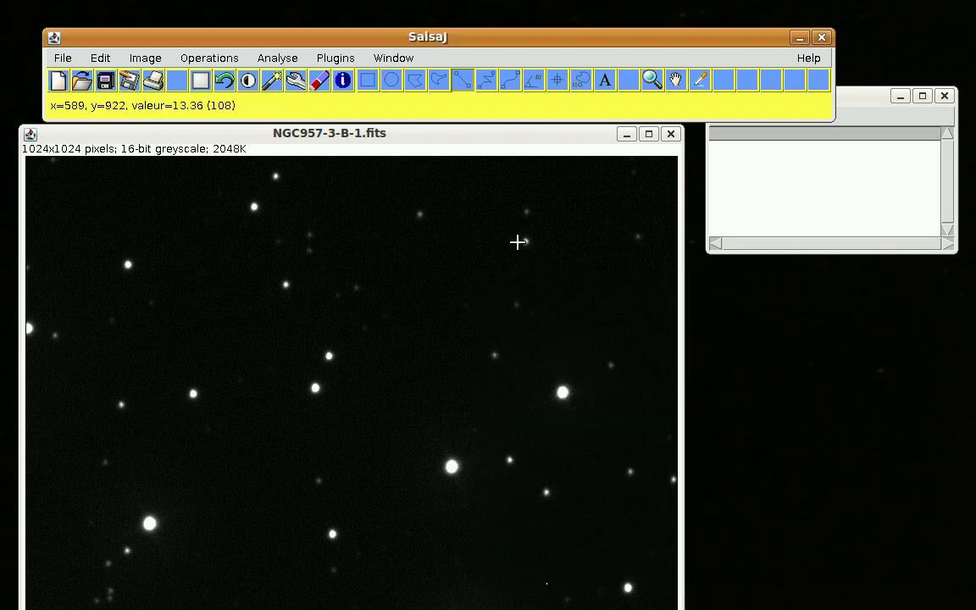
# Step: Draw a line about 14 pixels long across the small faint star in the image's upper right and view its plot profile
pyautogui.moveTo(520, 241); pyautogui.dragTo(529, 243)
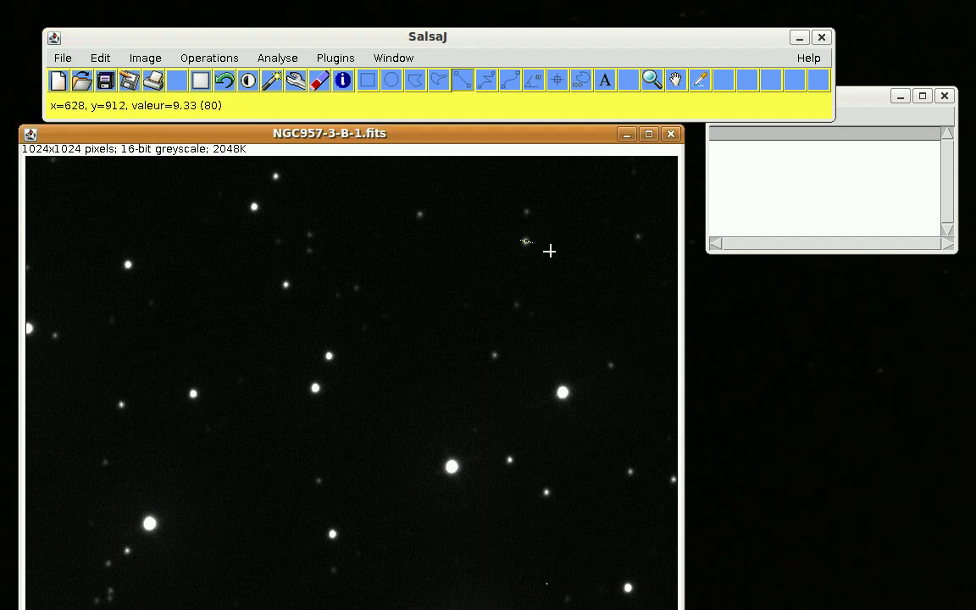
pyautogui.click(277, 58)
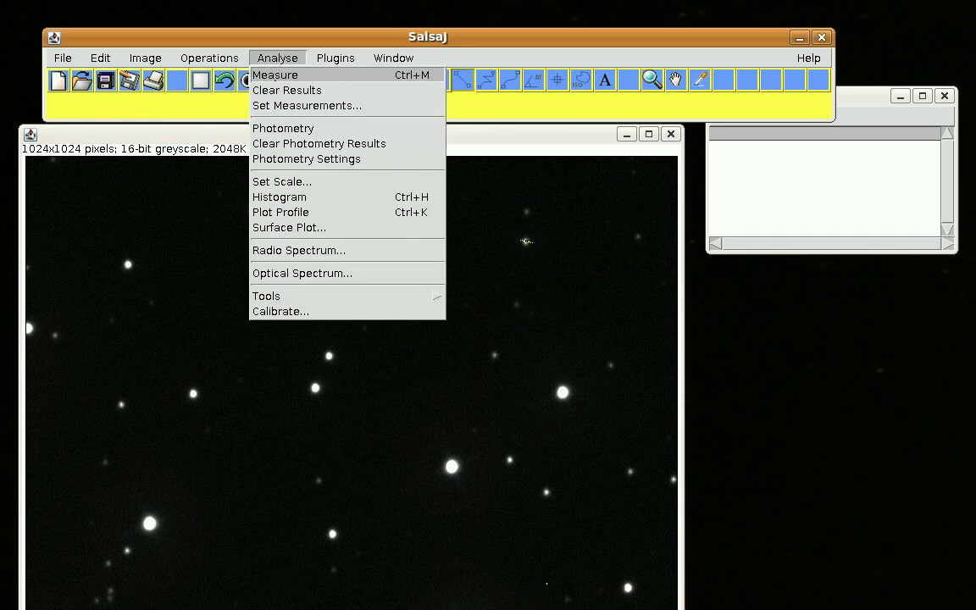
pyautogui.click(293, 219)
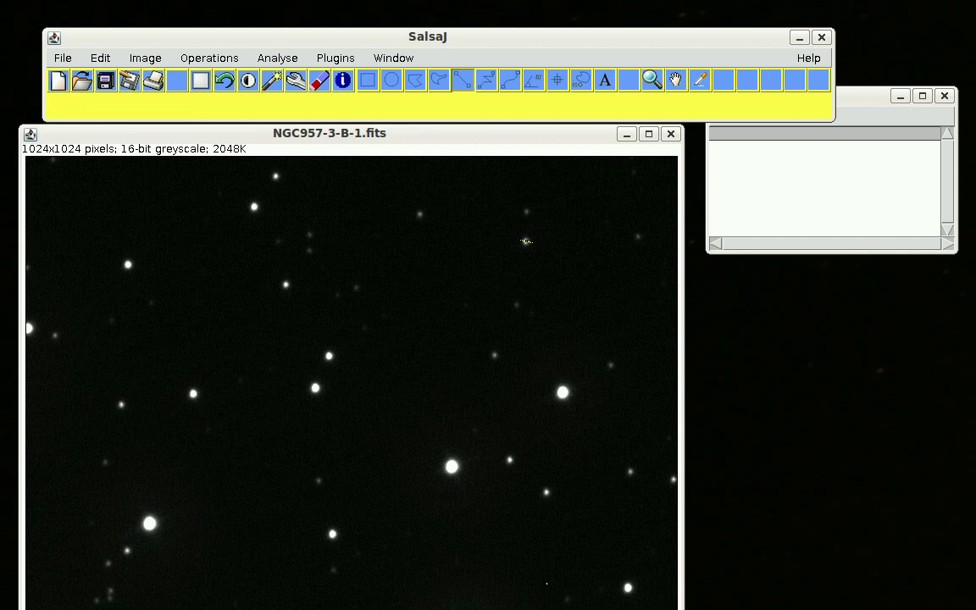
pyautogui.moveTo(353, 277); pyautogui.dragTo(608, 292)
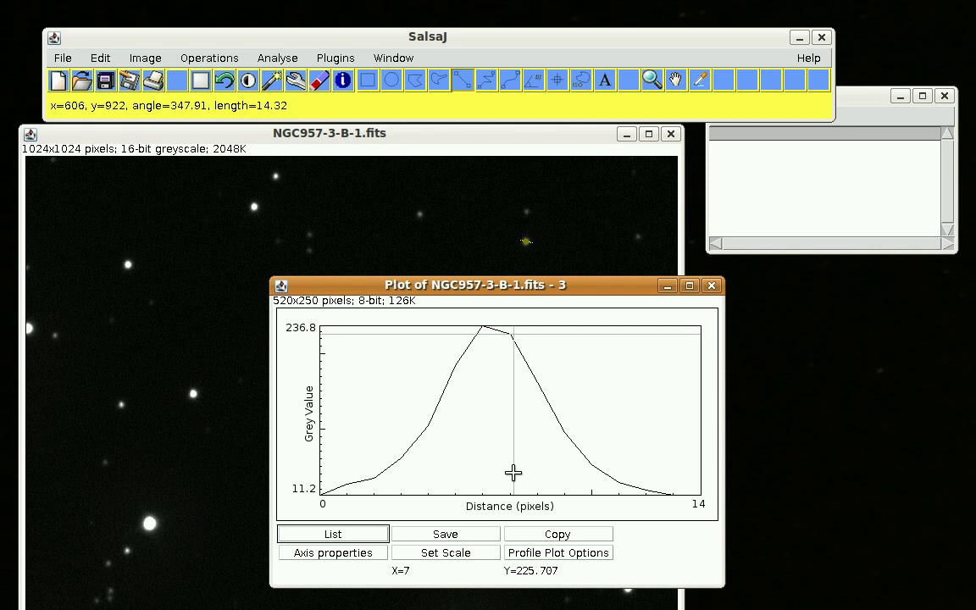
pyautogui.click(713, 286)
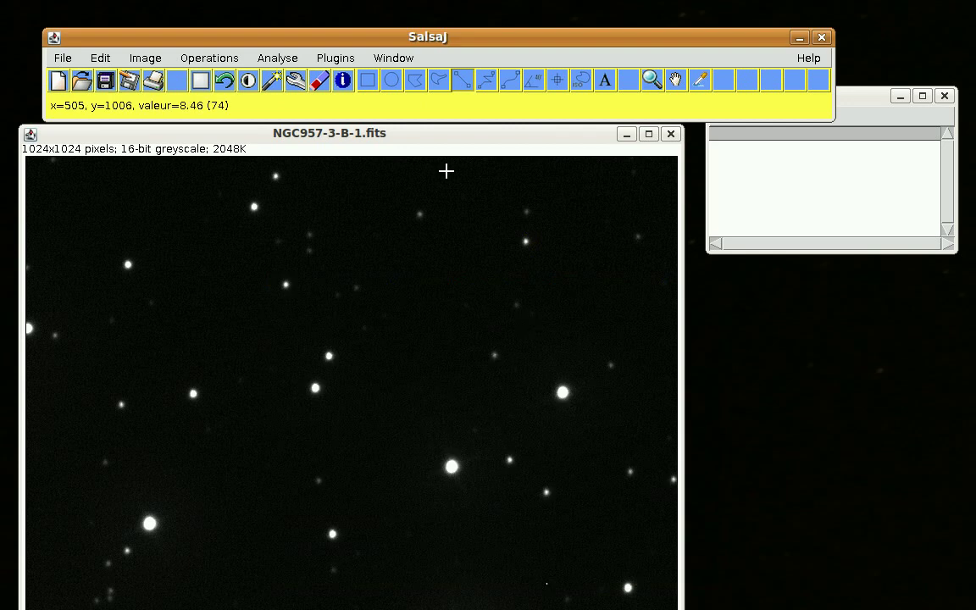
# Step: Start Photometry, measure the lower star of the close pair, and widen the results window to show all its columns
pyautogui.click(280, 60)
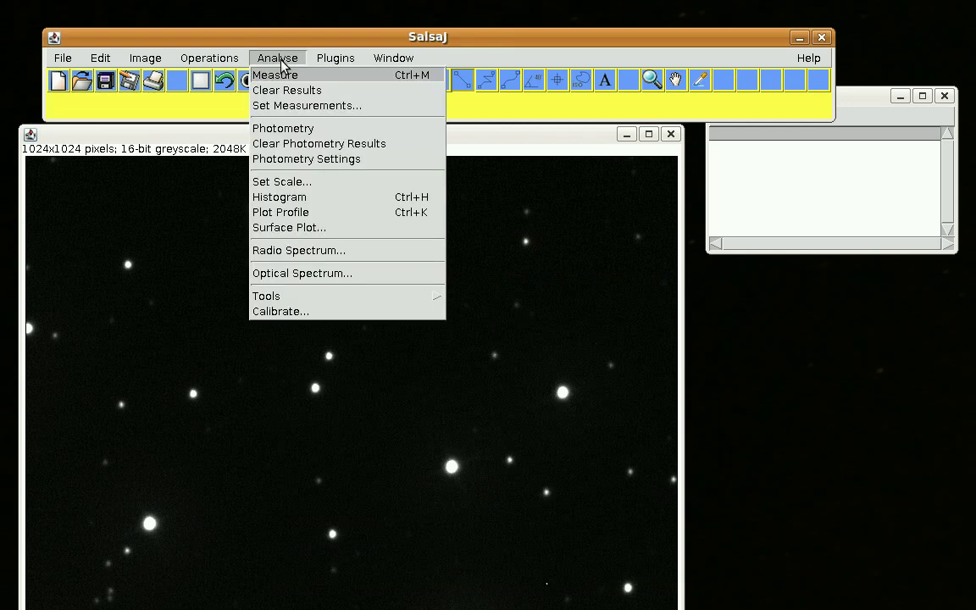
pyautogui.click(285, 129)
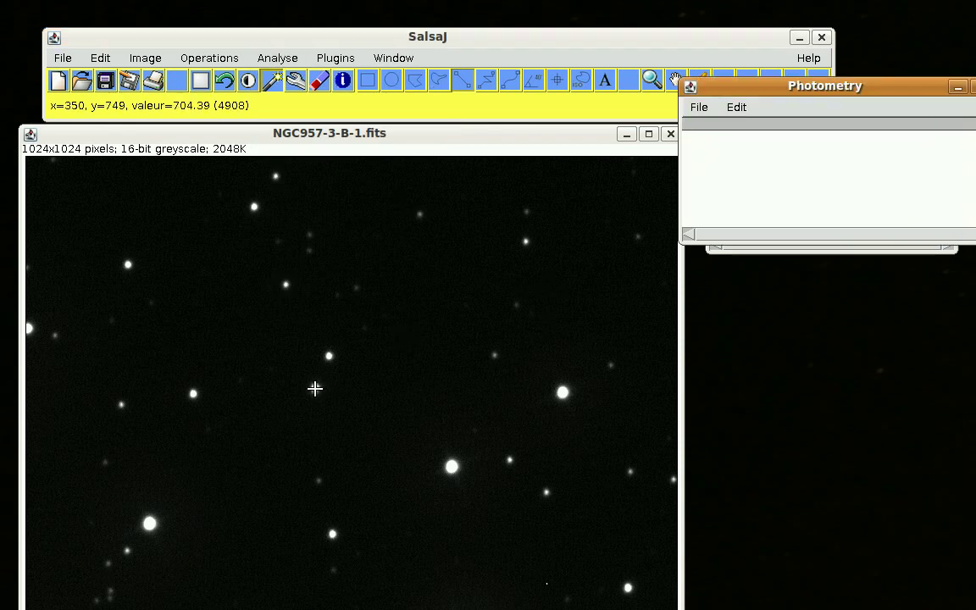
pyautogui.click(314, 387)
pyautogui.moveTo(828, 90); pyautogui.dragTo(366, 208)
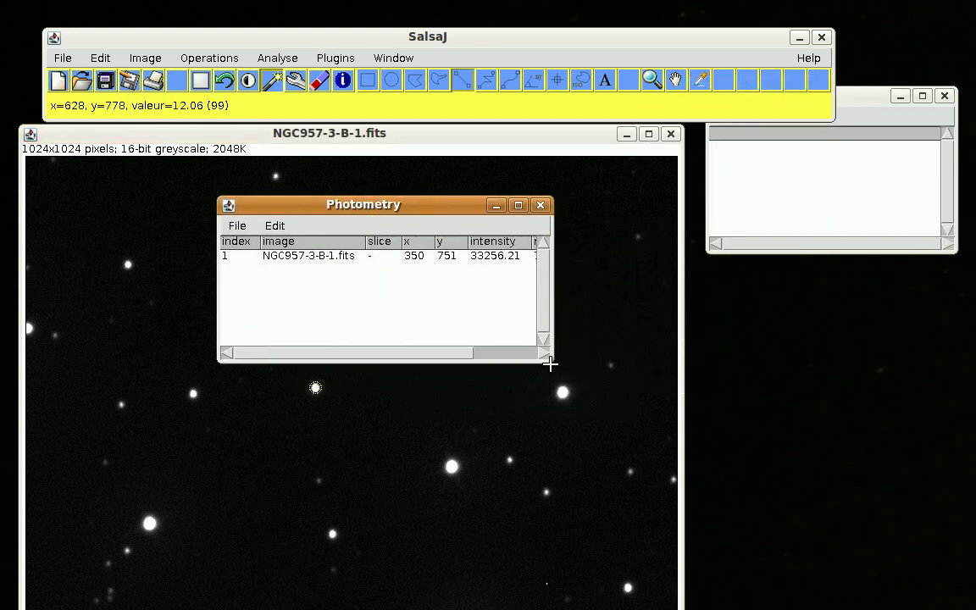
pyautogui.moveTo(550, 363); pyautogui.dragTo(792, 366)
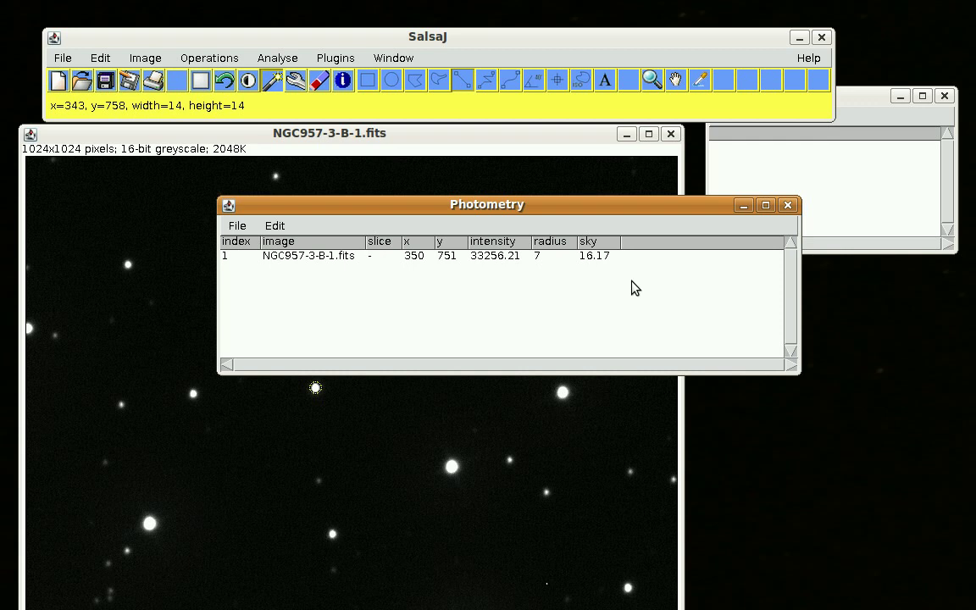
# Step: Move the photometry results aside and measure the bright star below and right of the close pair
pyautogui.moveTo(603, 207); pyautogui.dragTo(732, 213)
pyautogui.click(452, 467)
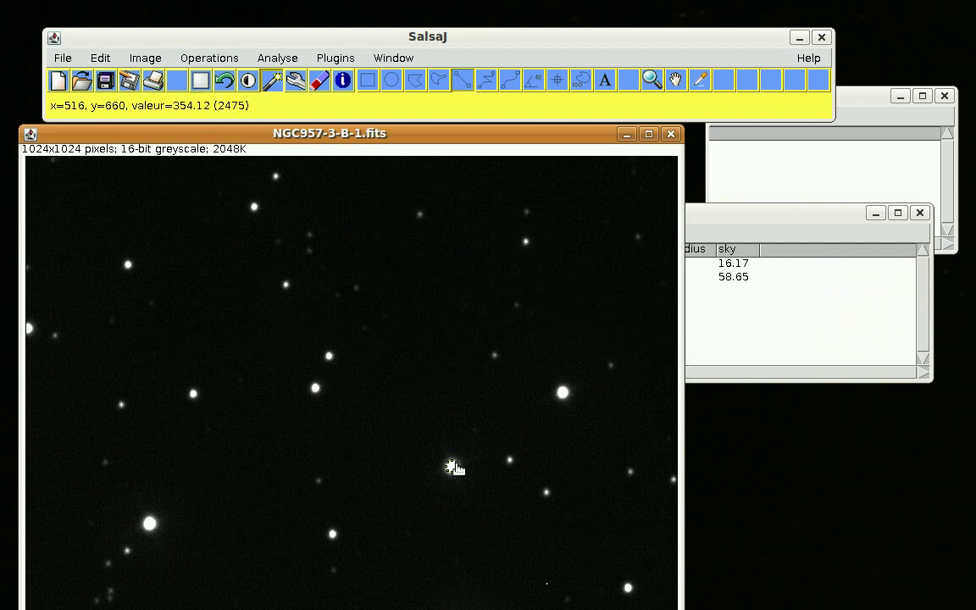
pyautogui.click(770, 231)
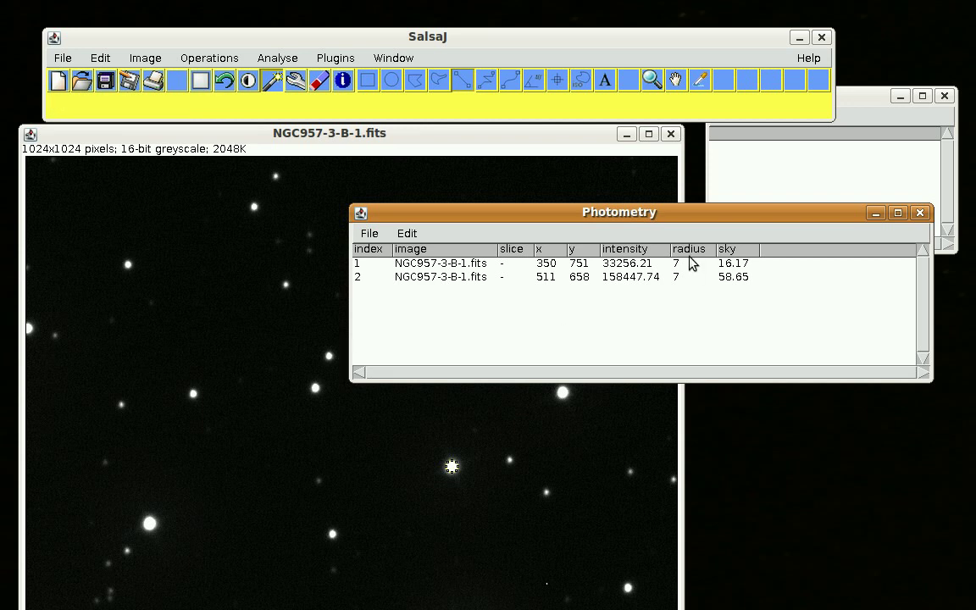
# Step: Measure the star left of the close pair, the brighter upper-left star, and the faint star just below and right of it
pyautogui.click(193, 393)
pyautogui.moveTo(750, 212); pyautogui.dragTo(833, 236)
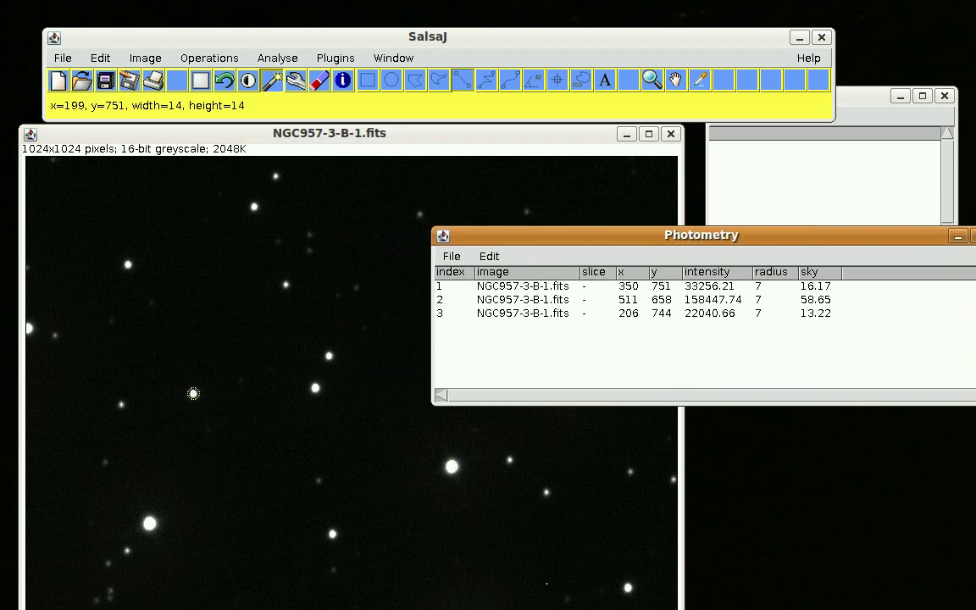
pyautogui.click(255, 206)
pyautogui.click(308, 235)
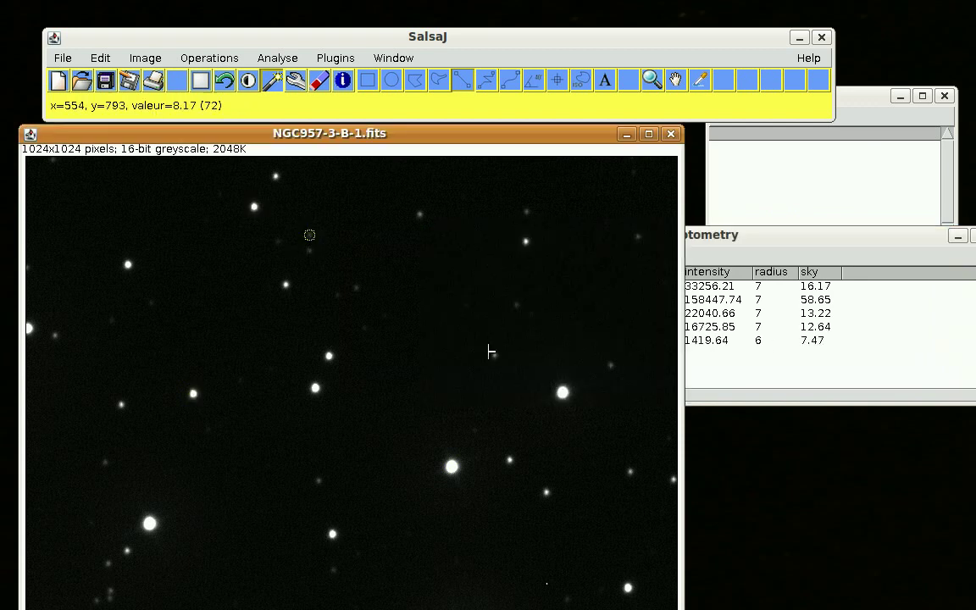
pyautogui.click(787, 237)
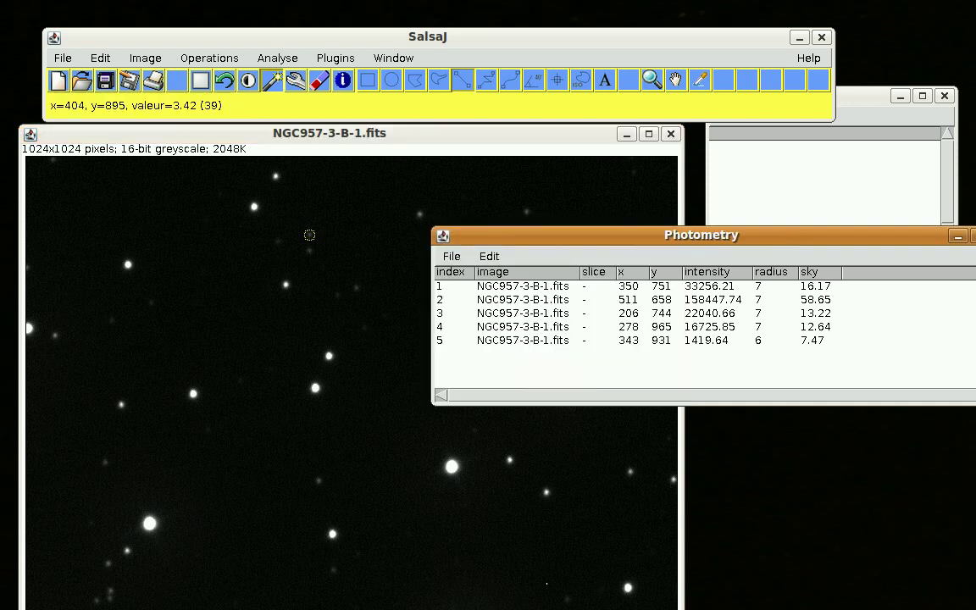
# Step: Measure the image's lower-right star, the bright central star again, and the star directly below the close pair, and close the photometry results
pyautogui.click(632, 587)
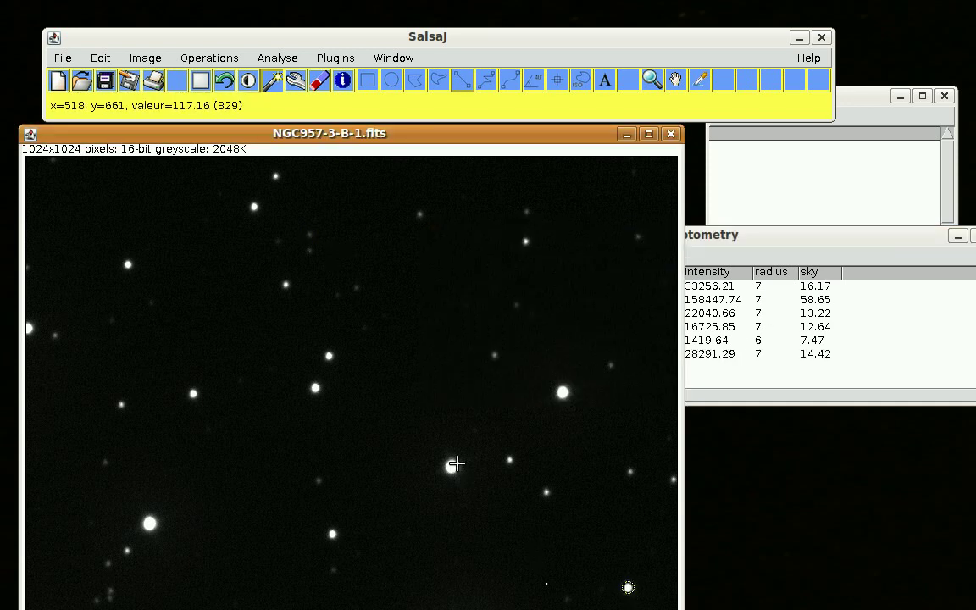
pyautogui.moveTo(779, 239); pyautogui.dragTo(740, 58)
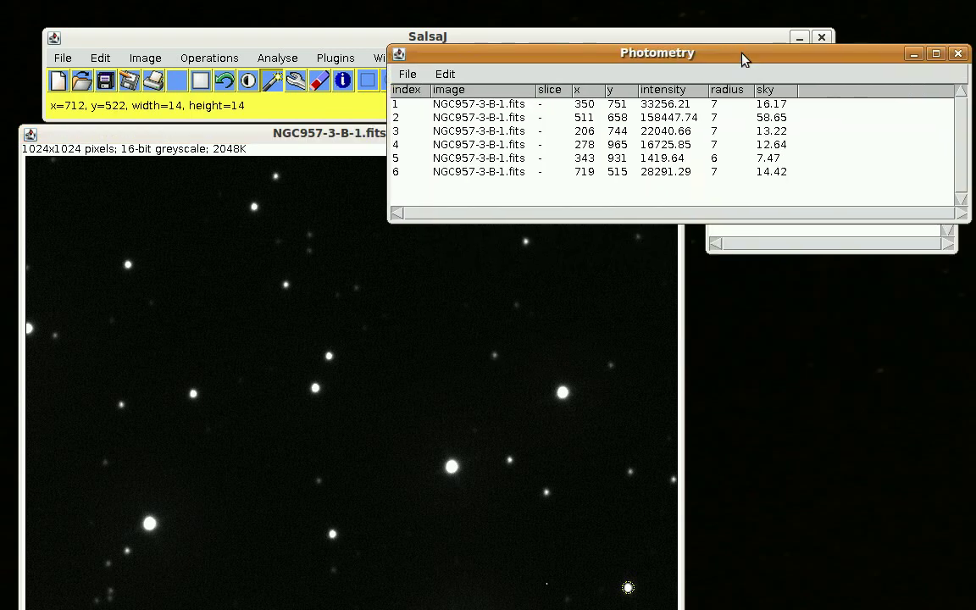
pyautogui.click(453, 465)
pyautogui.click(333, 535)
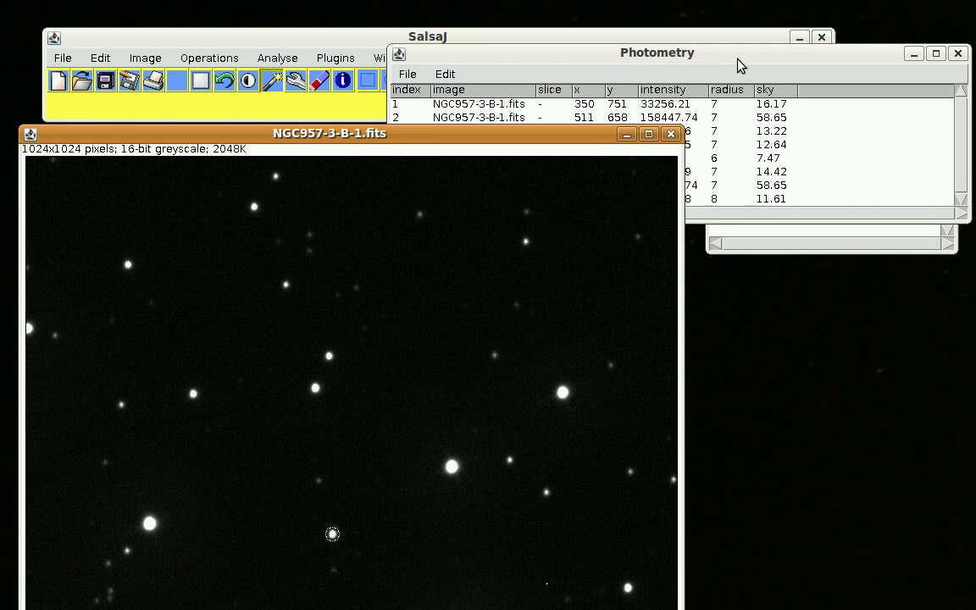
pyautogui.click(739, 64)
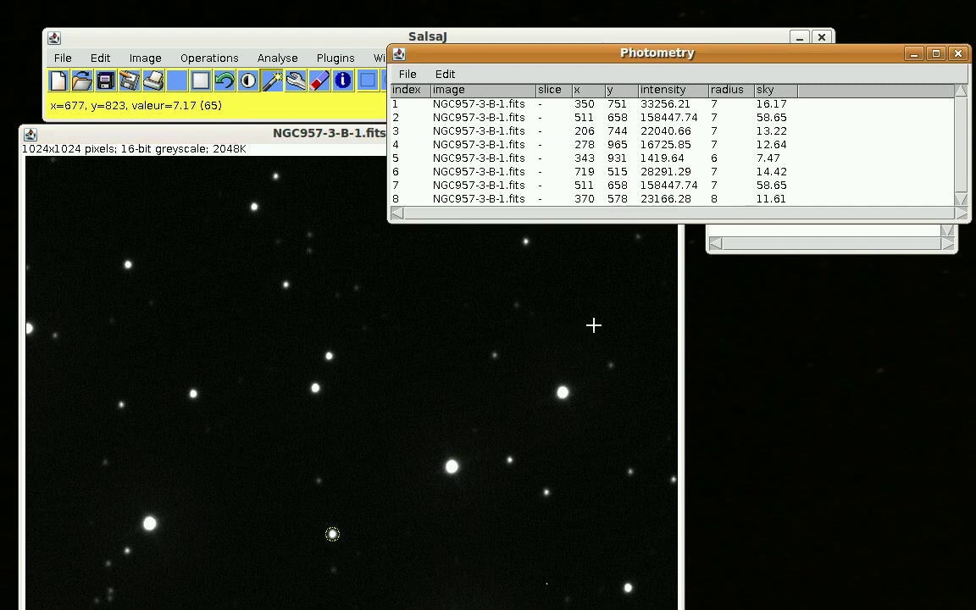
pyautogui.moveTo(577, 58); pyautogui.dragTo(368, 296)
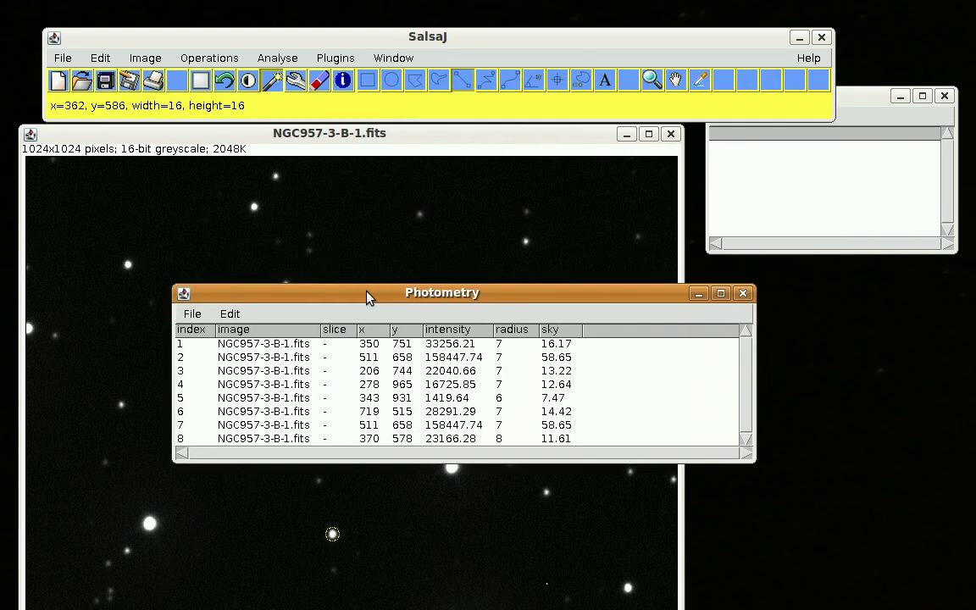
pyautogui.click(744, 296)
# Step: Open the photometry settings and set a forced star radius of 7
pyautogui.click(277, 58)
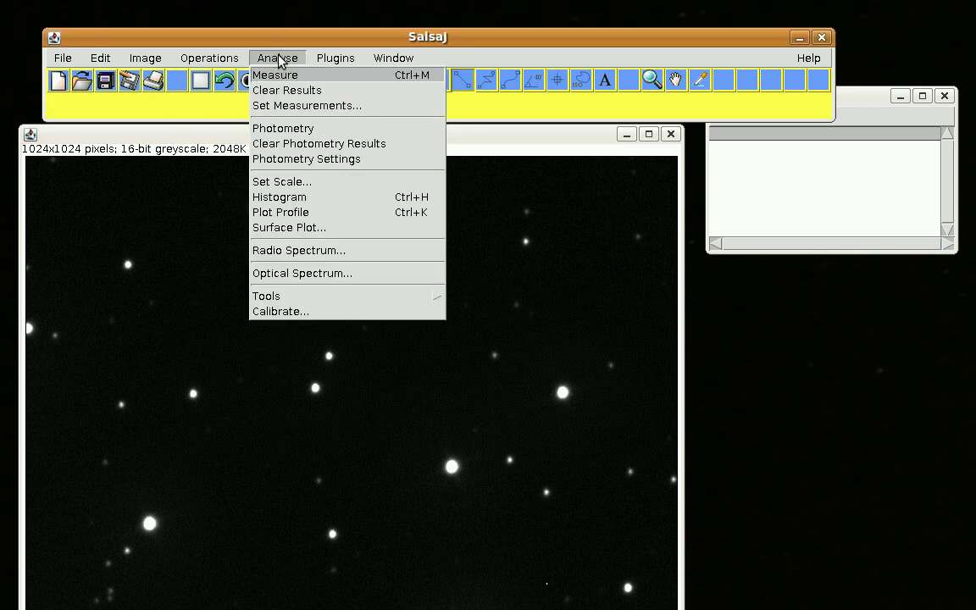
pyautogui.click(315, 159)
pyautogui.moveTo(706, 78); pyautogui.dragTo(414, 187)
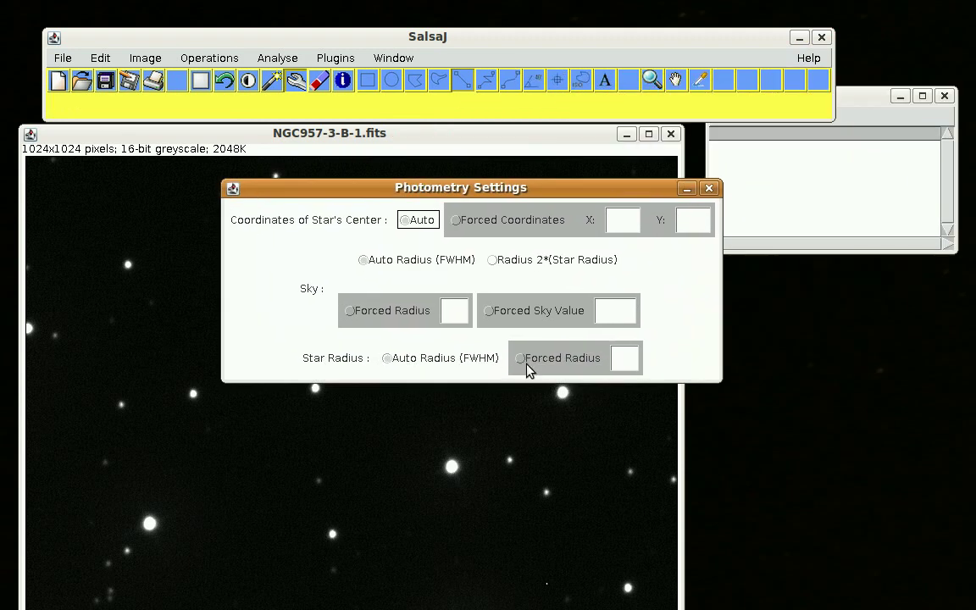
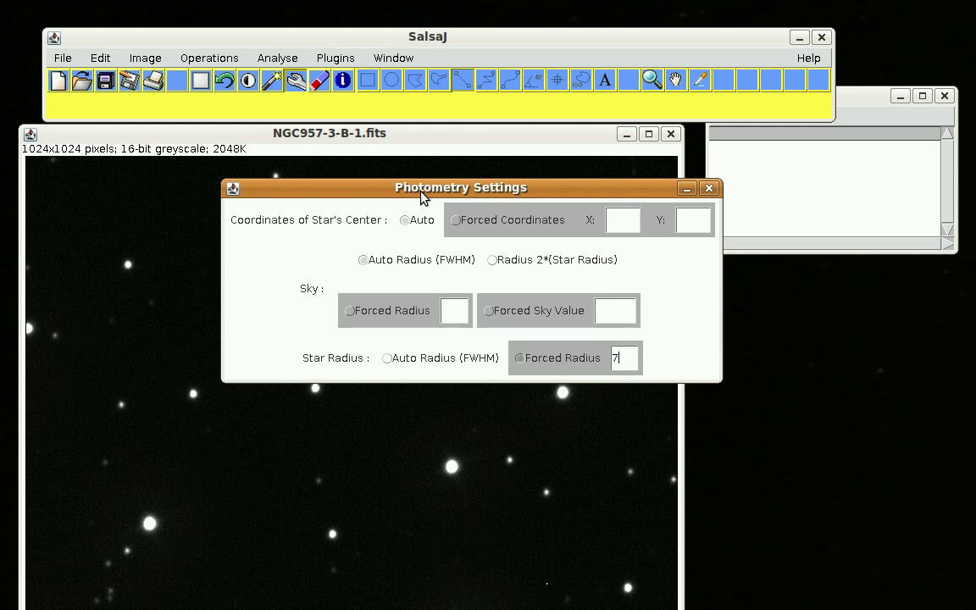
# Step: Switch the sky measurement to a forced radius and set it to 15
pyautogui.click(351, 313)
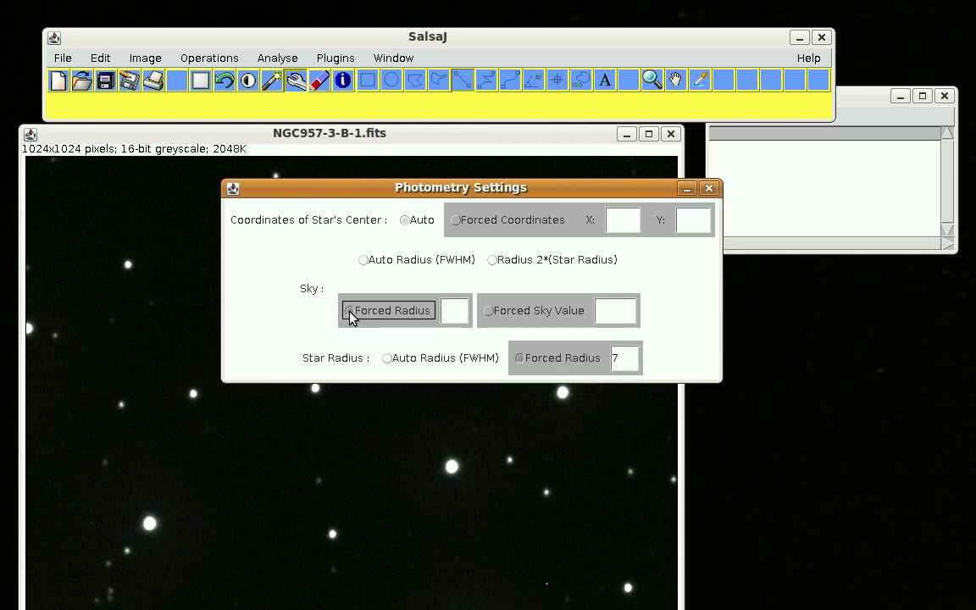
pyautogui.click(452, 314)
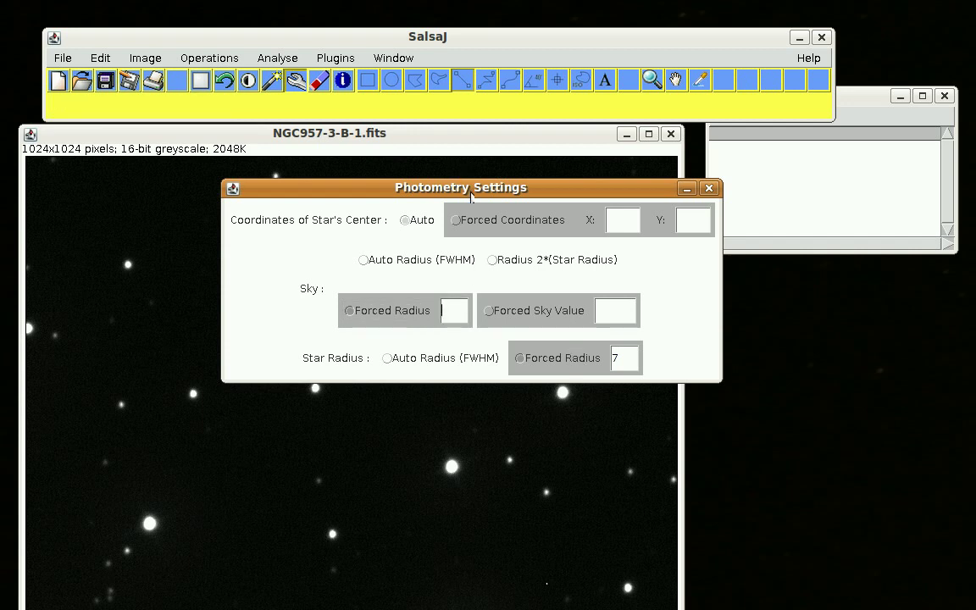
pyautogui.moveTo(475, 188); pyautogui.dragTo(524, 144)
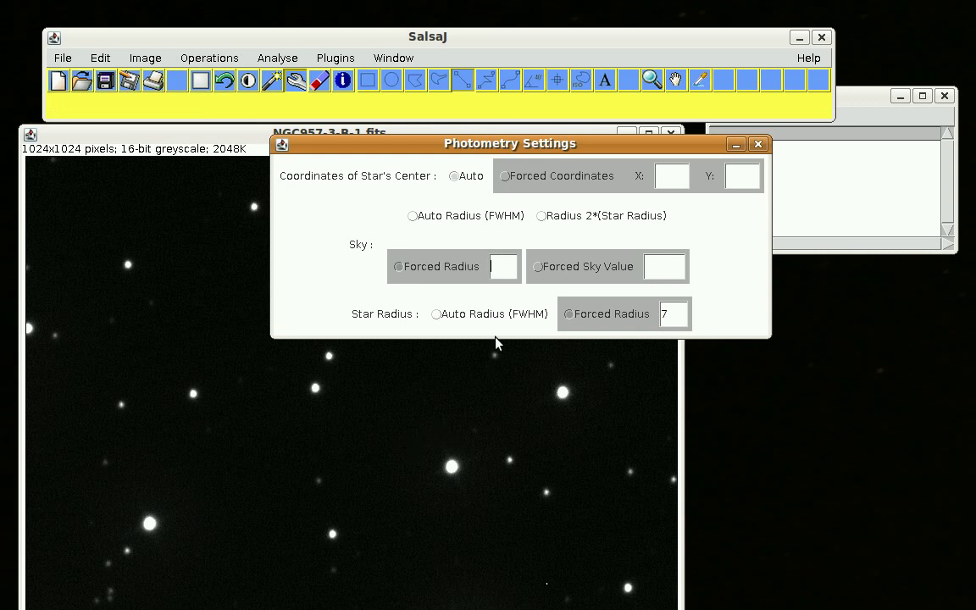
pyautogui.doubleClick(666, 315)
pyautogui.click(492, 267)
pyautogui.write('15')
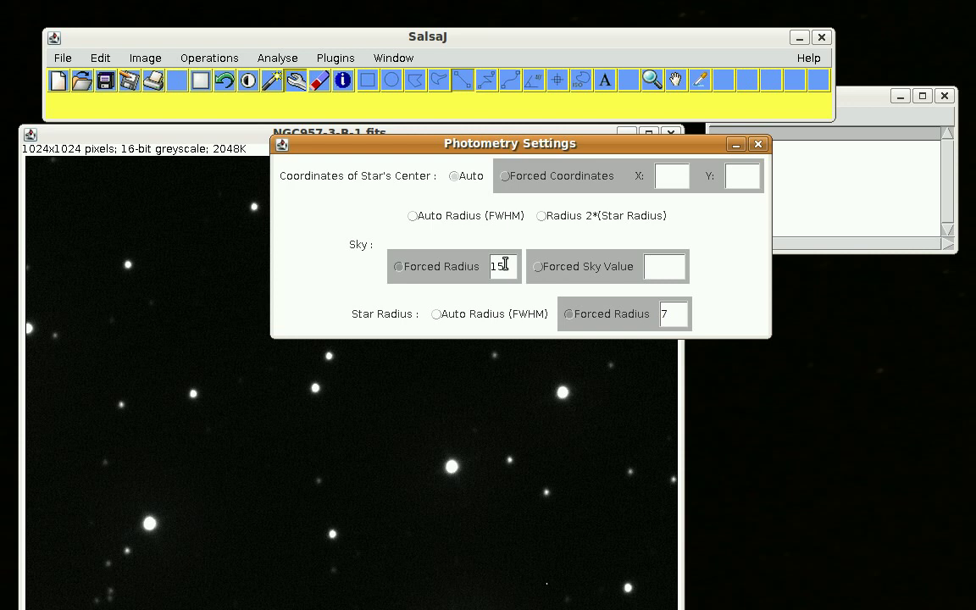